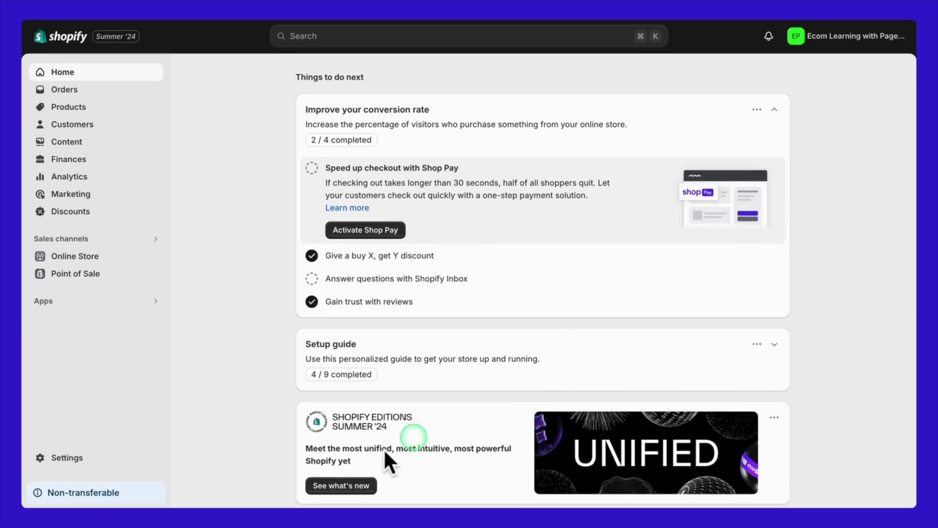
Check the store's plan details, then tick 'Restrict access to visitors with the password' in Online Store Preferences
click(101, 462)
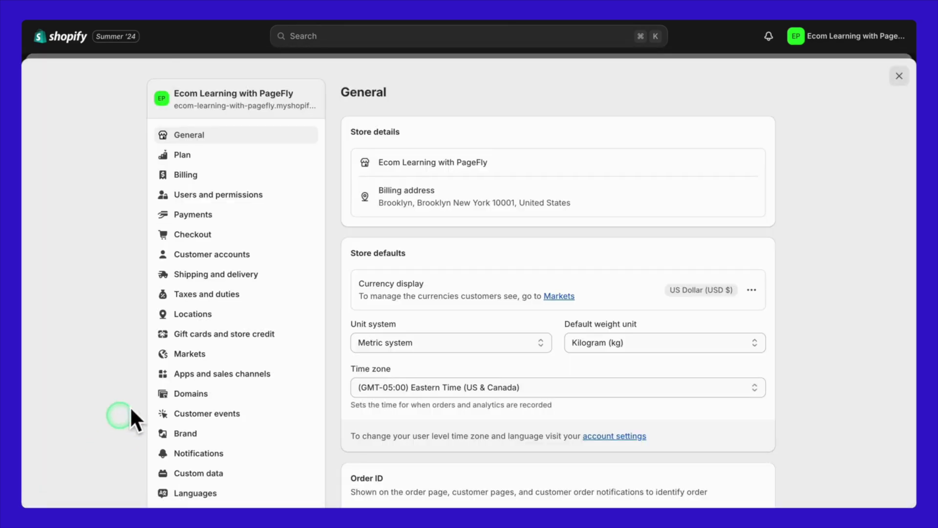
click(274, 159)
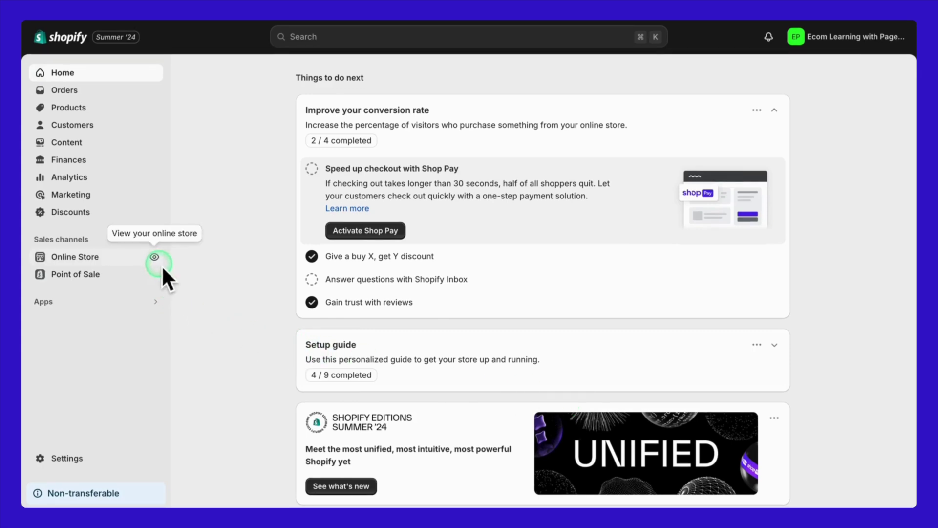
click(142, 262)
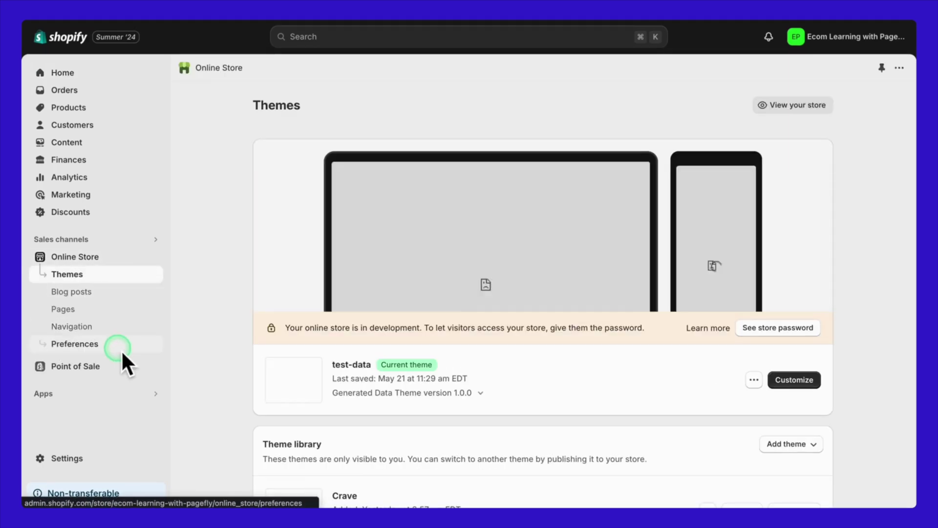
click(121, 349)
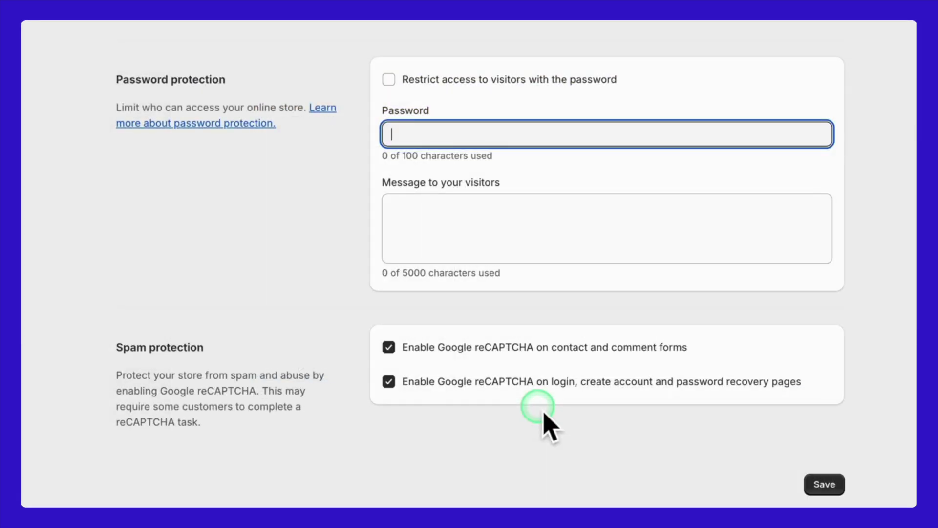
click(416, 87)
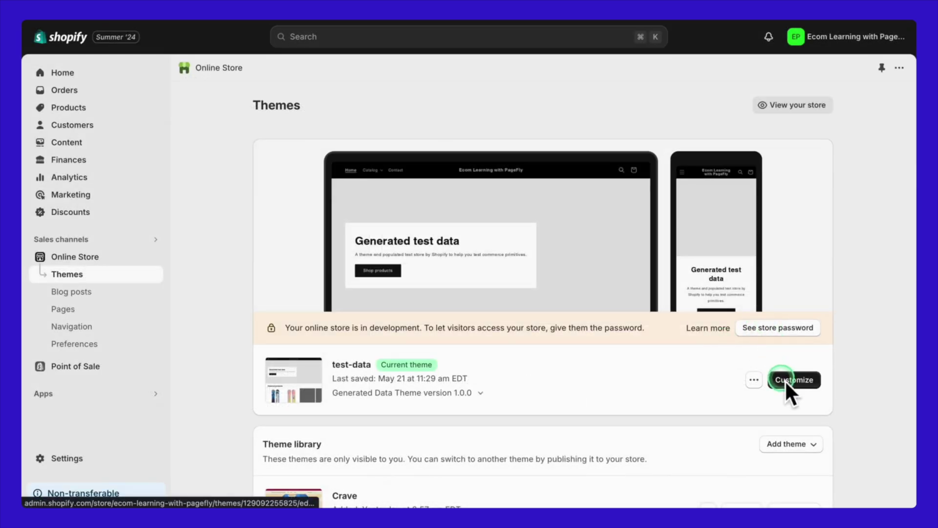
Open the live theme editor on the Password page template
click(786, 382)
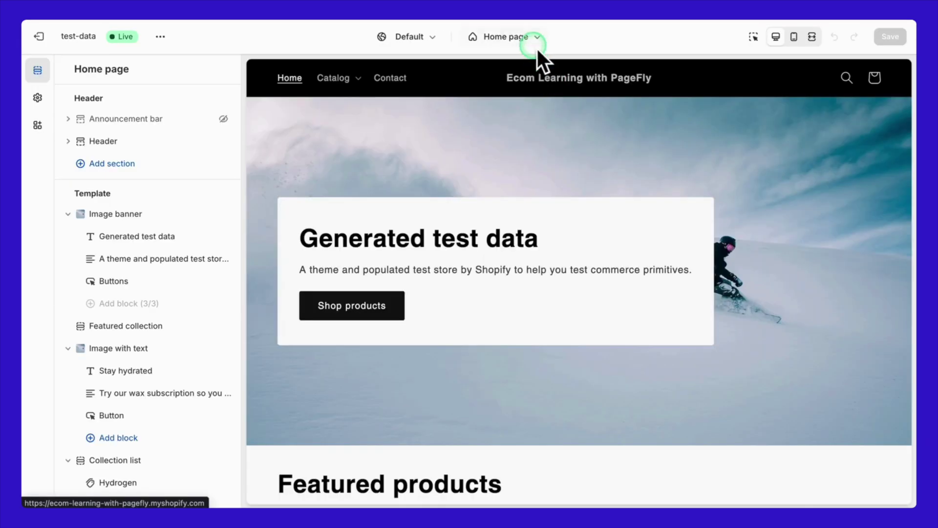
click(532, 38)
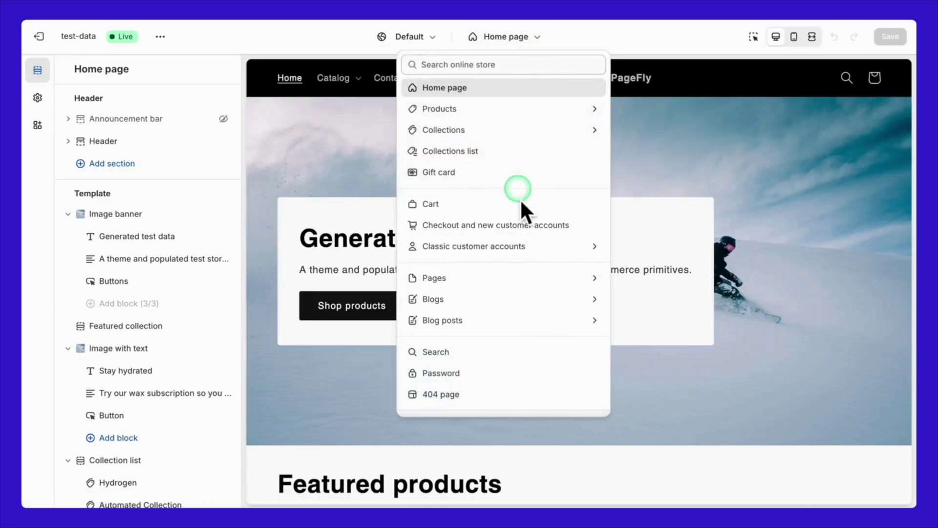
click(498, 373)
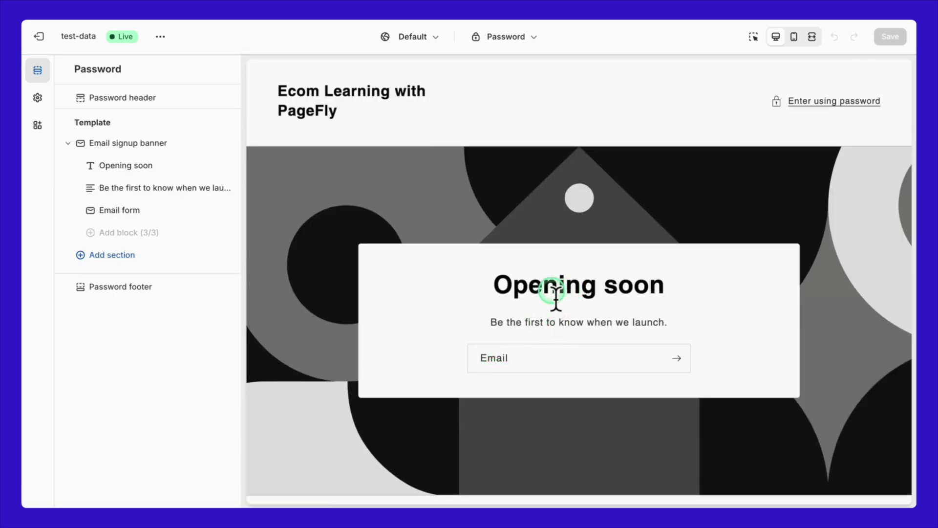
scroll(449, 281, down, 2)
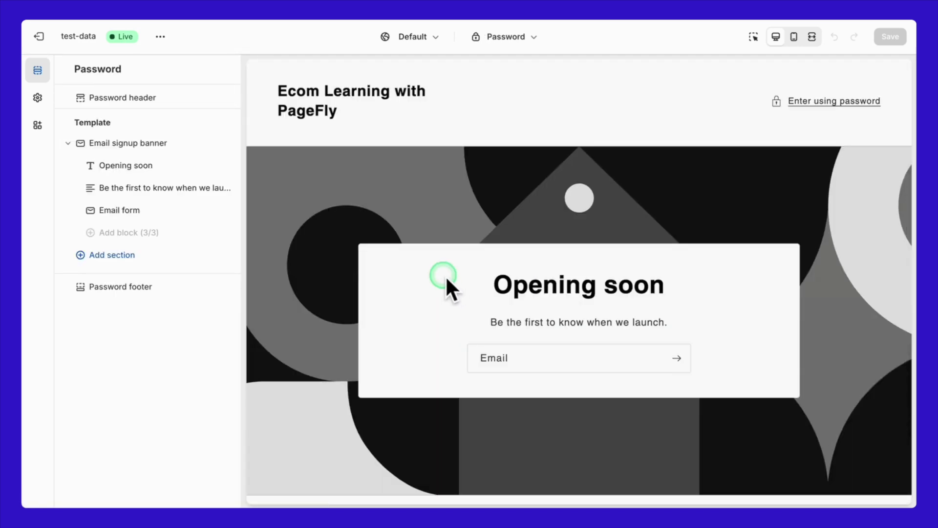
Change the Opening soon heading to 'We will be back soon' at medium heading size
click(181, 168)
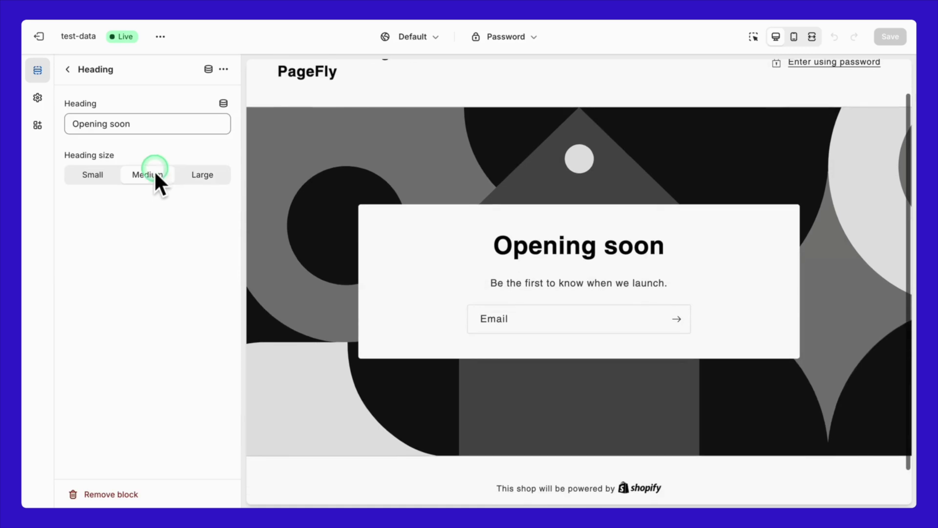
click(95, 176)
click(199, 174)
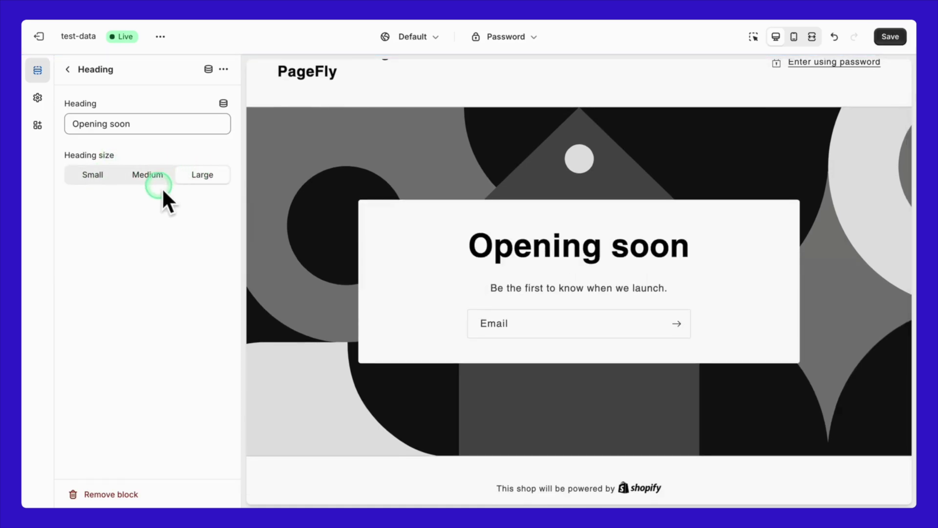
click(151, 127)
key(ctrl+a)
text(We will be )
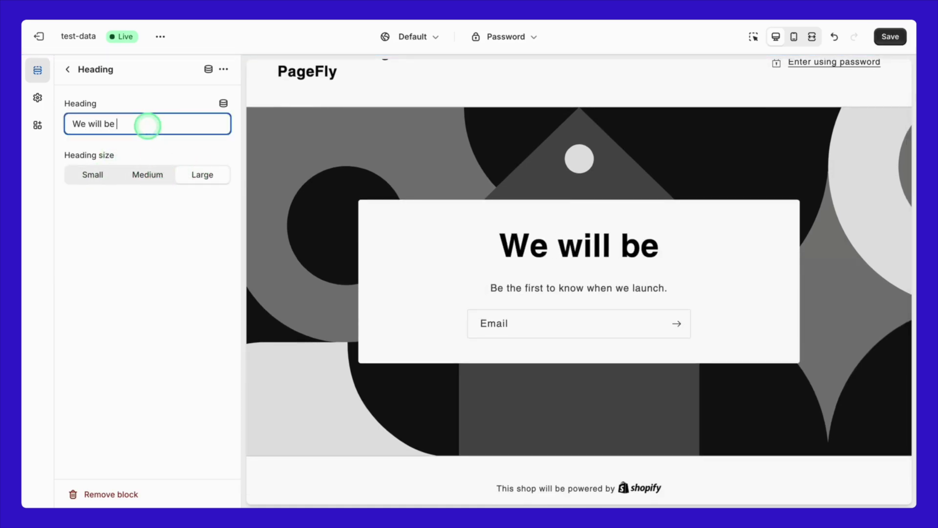
text(back soon)
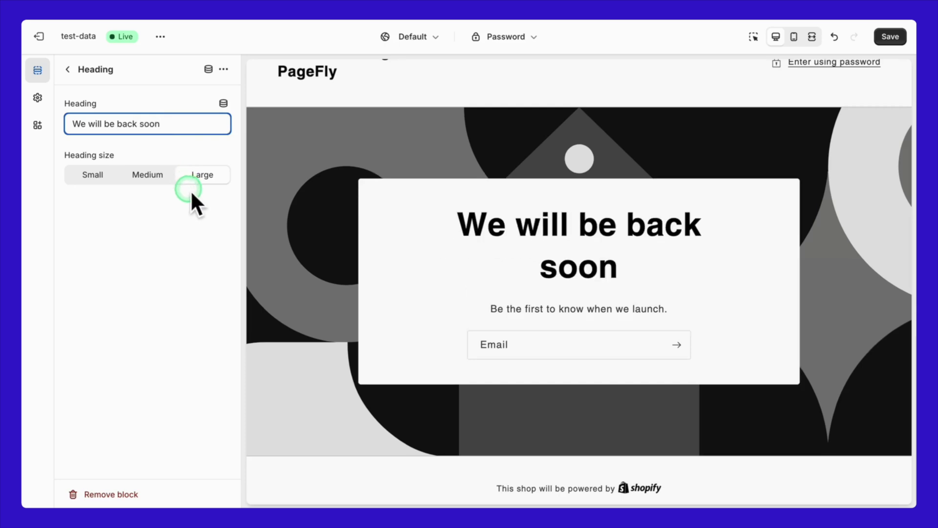
click(161, 175)
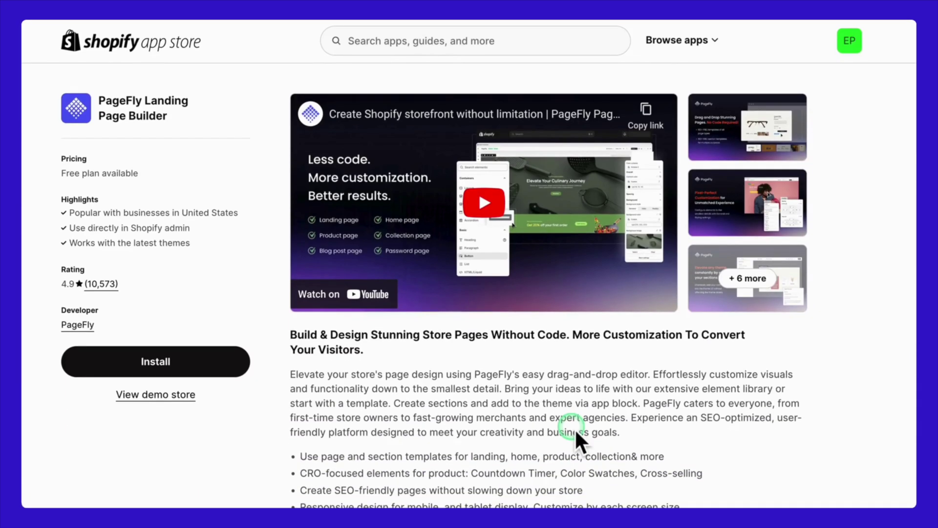
Step through the enlarged PageFly screenshots, close the viewer, and begin installing PageFly Page Builder
triple_click(224, 118)
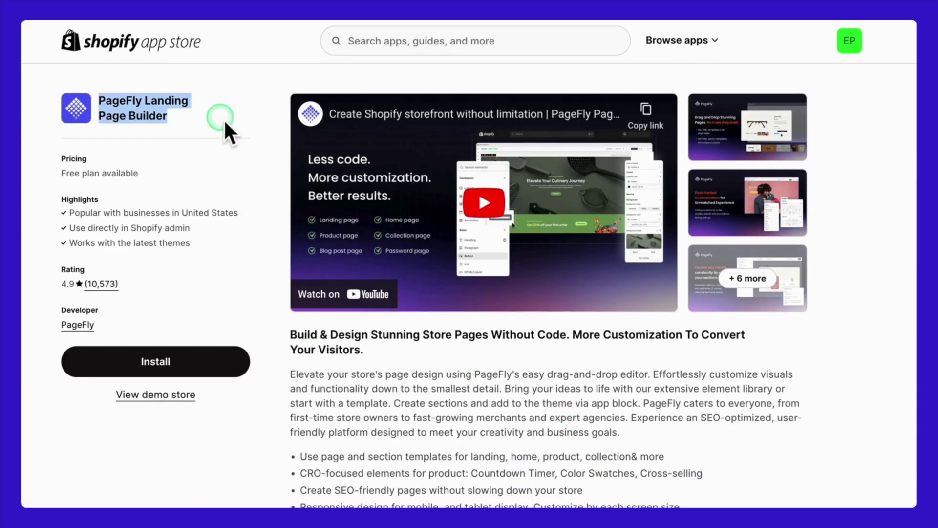
click(728, 147)
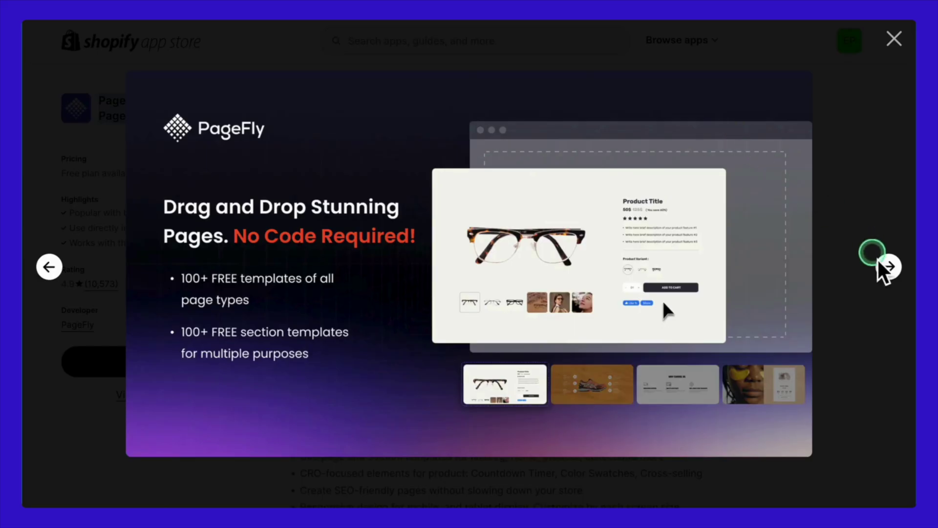
click(887, 276)
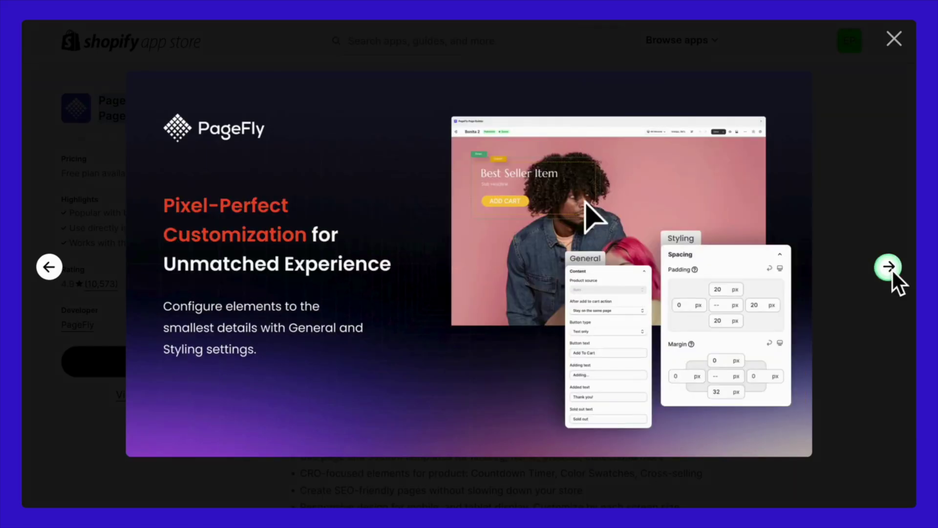
click(892, 270)
click(892, 270)
click(892, 271)
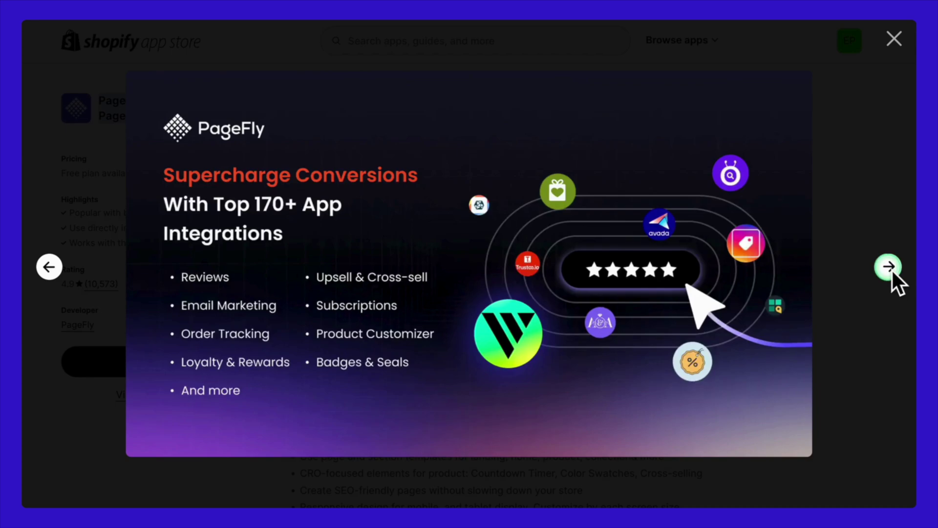
click(892, 274)
click(843, 341)
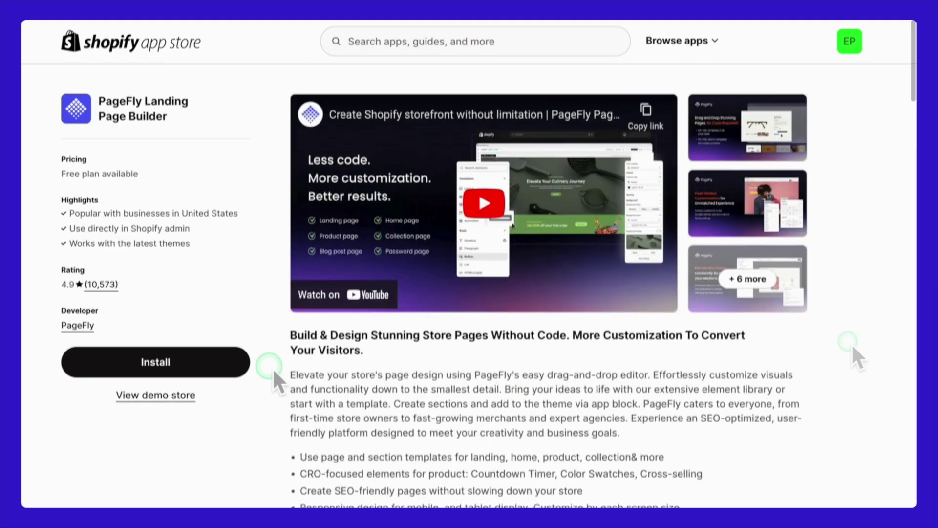
click(230, 361)
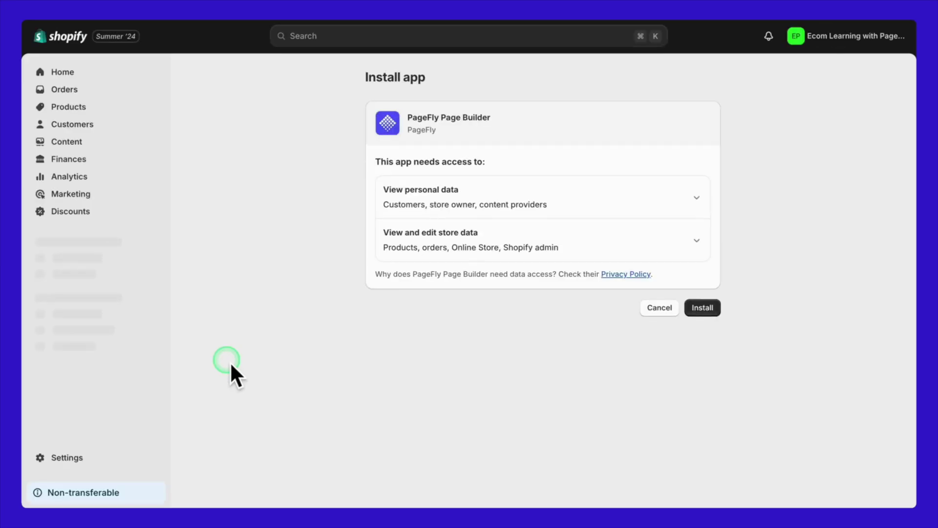
Approve the PageFly install, choose to create a Page, and pick the Password page type
click(701, 308)
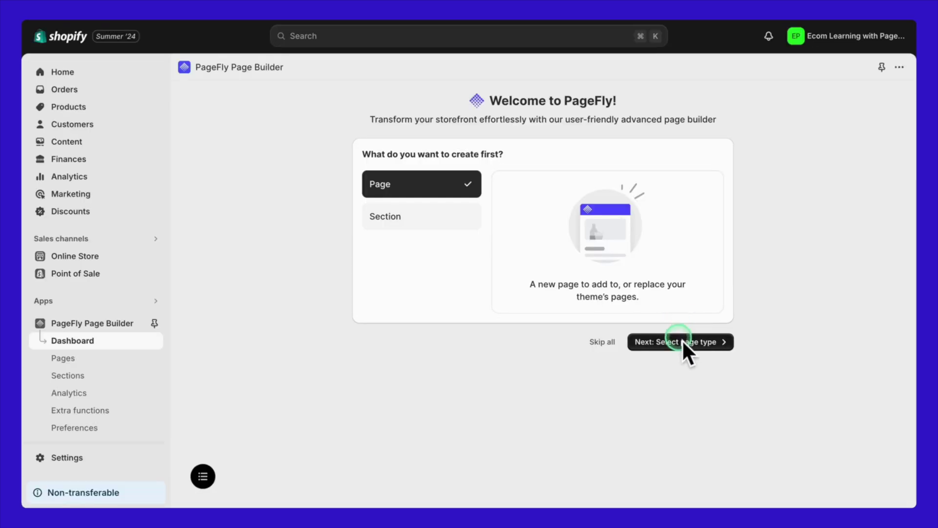
click(470, 222)
click(457, 190)
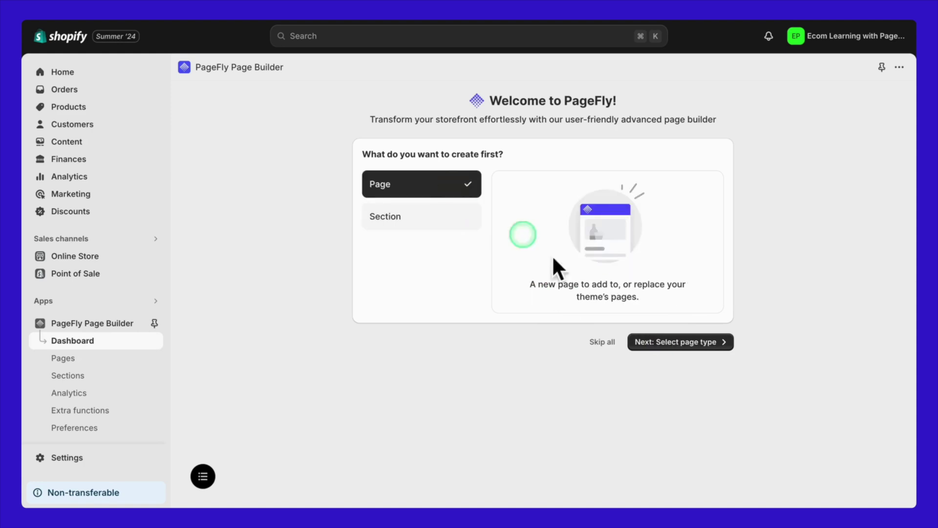
click(670, 345)
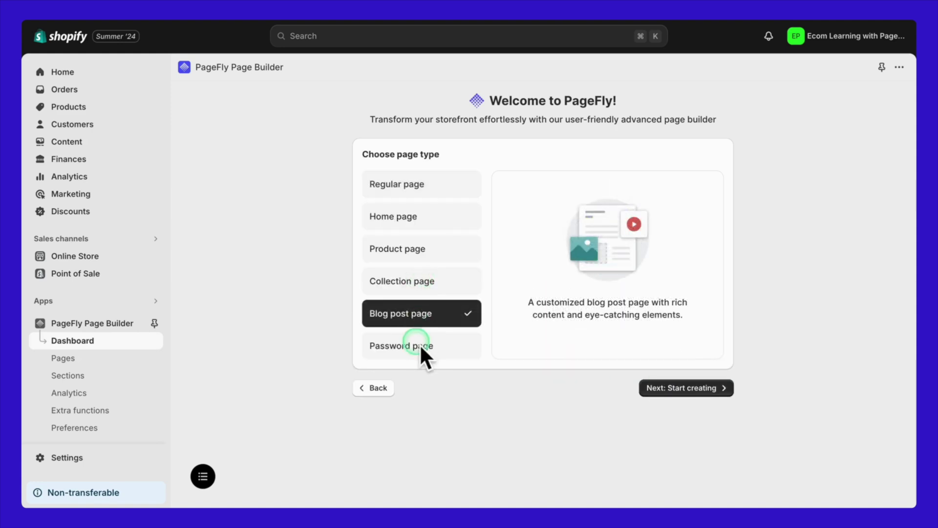
click(421, 346)
Create the password page and apply the Ortus template, acknowledging it replaces current content
click(680, 389)
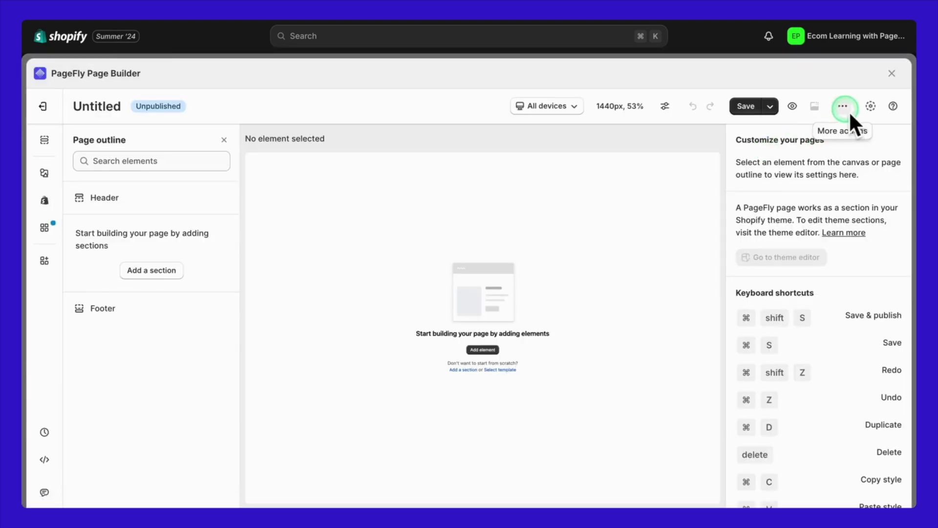
click(848, 111)
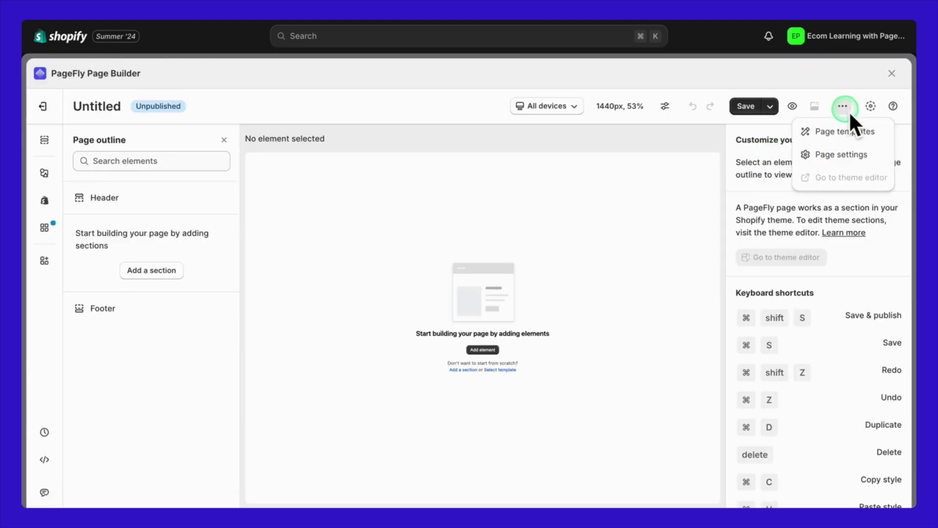
click(850, 138)
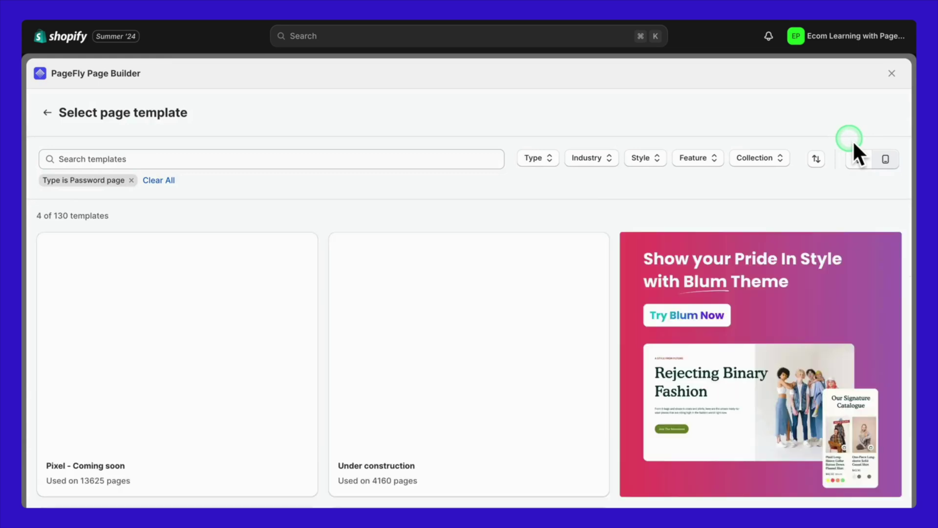
scroll(586, 351, down, 2)
scroll(584, 356, down, 5)
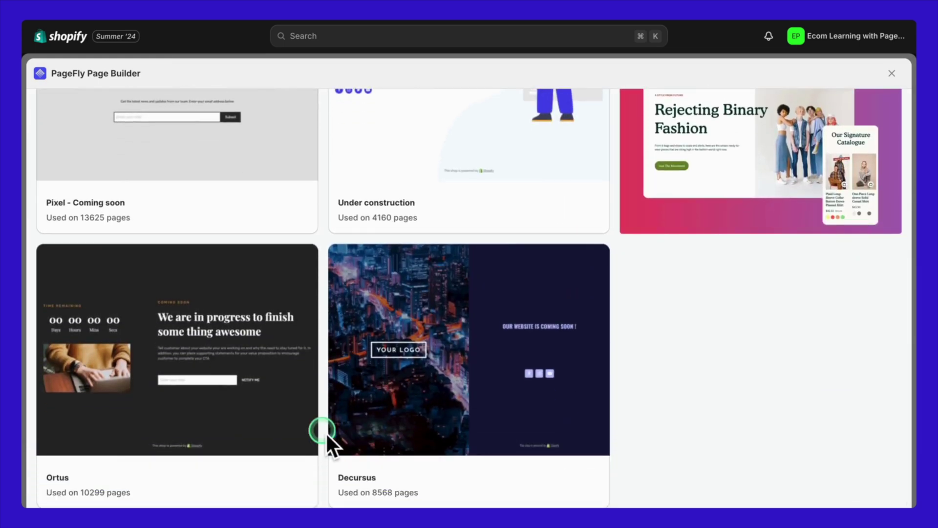
click(290, 479)
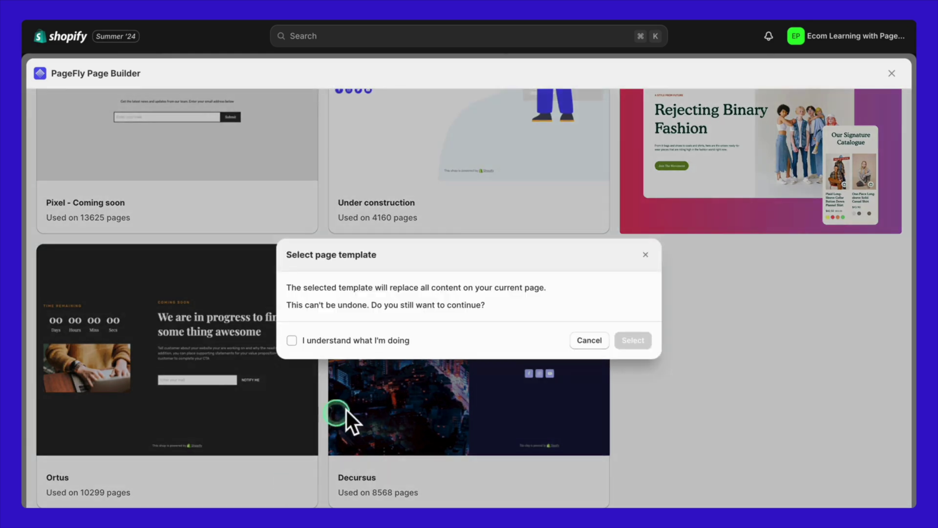
click(373, 340)
click(634, 341)
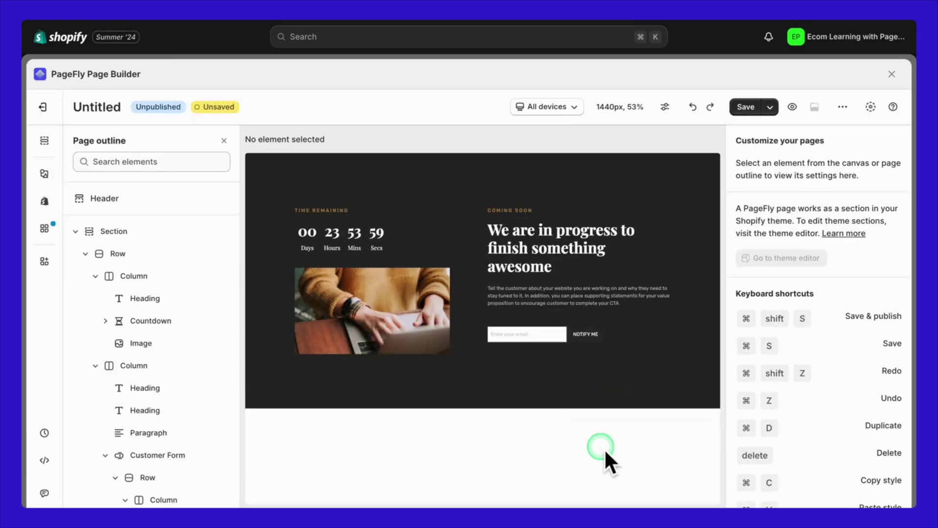
Give the section a pasted brand blue background, rgb(55, 34, 209)
click(598, 394)
click(791, 373)
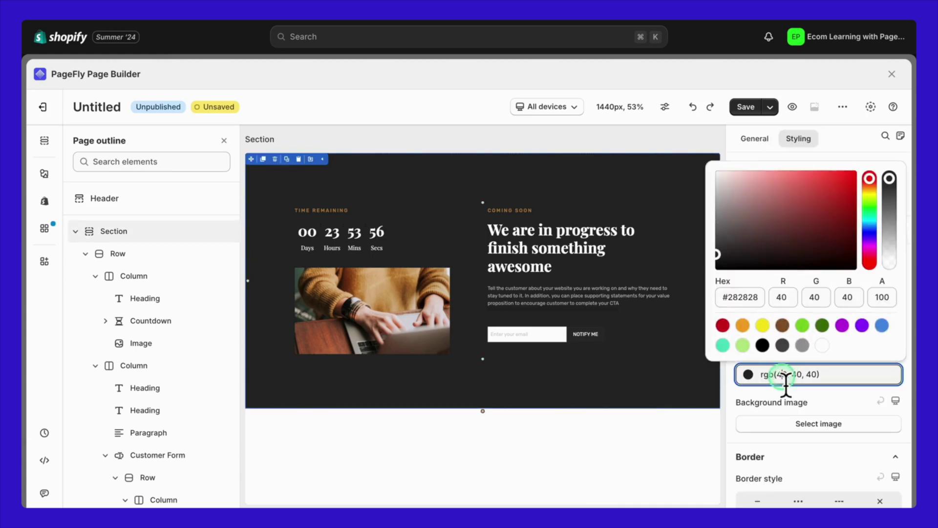
triple_click(748, 298)
text(#3723D1)
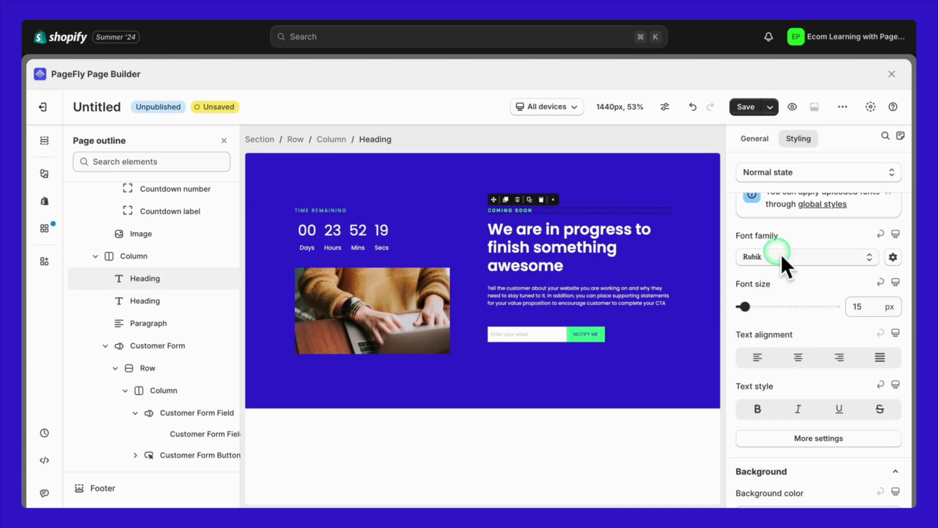
Set the heading font family to Poppins and delete the countdown timer
click(787, 258)
click(644, 383)
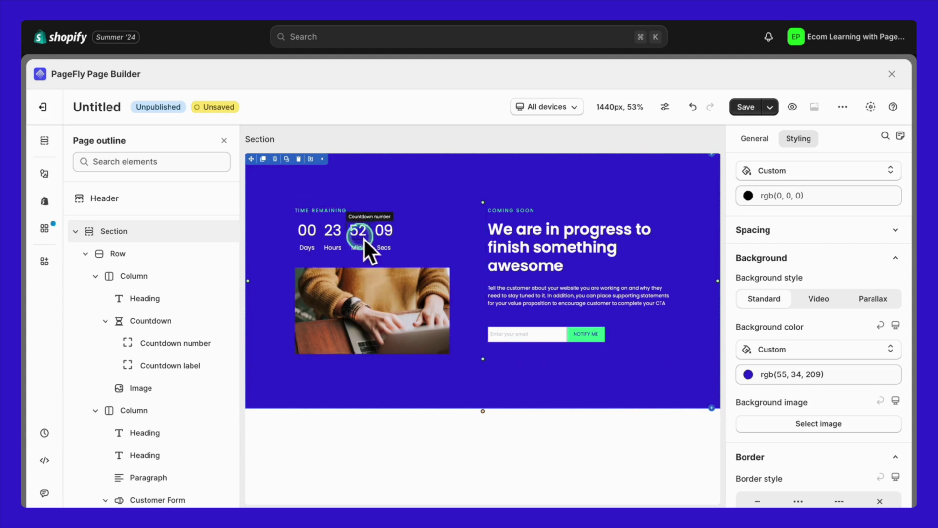
click(397, 242)
click(325, 210)
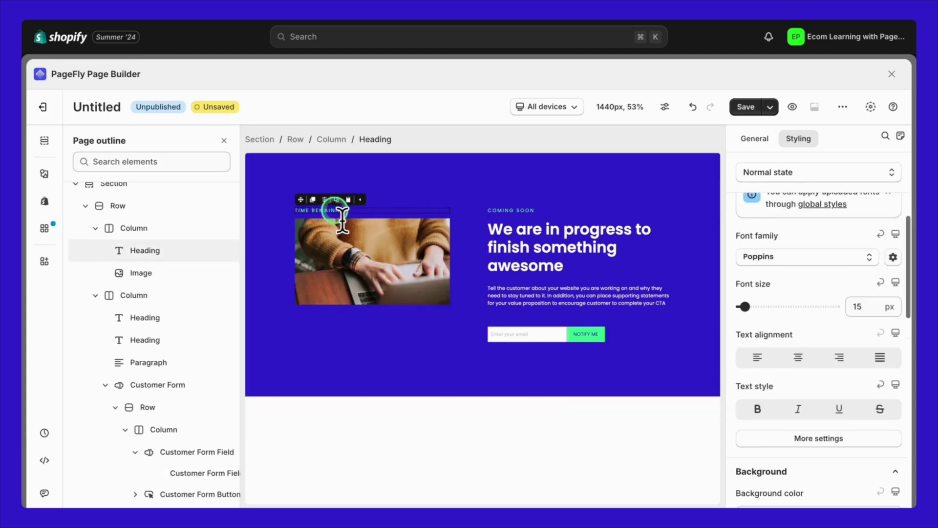
Retitle the heading 'We'll be back in November! Temporary Store Paused for Rebranding.' with a line break before Temporary
click(407, 295)
click(609, 257)
double_click(584, 245)
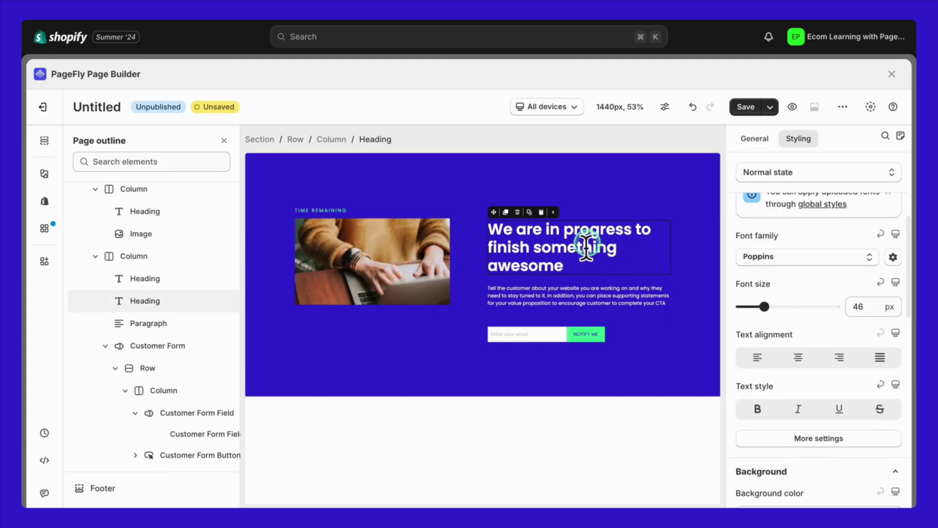
click(781, 289)
key(ctrl+a)
key(BackSpace)
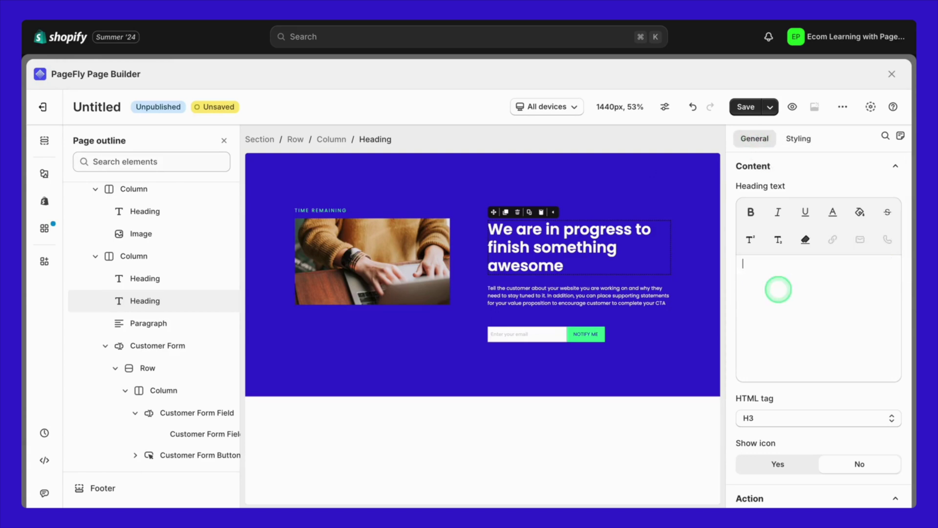
text(We)
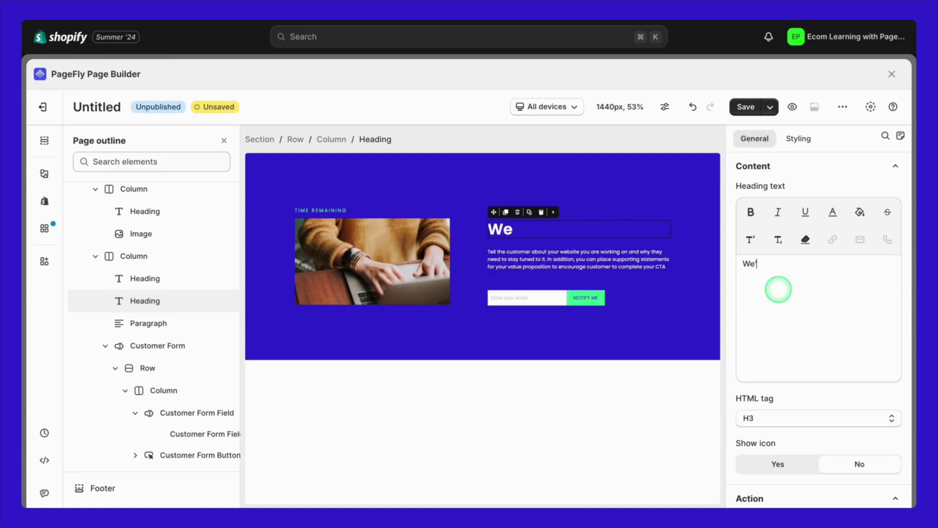
text('ll be back in November)
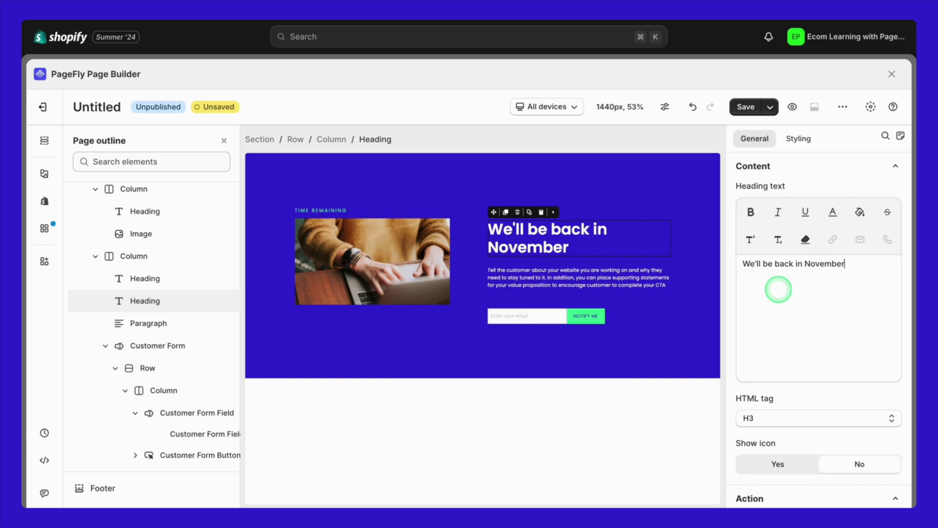
text(! Temporary)
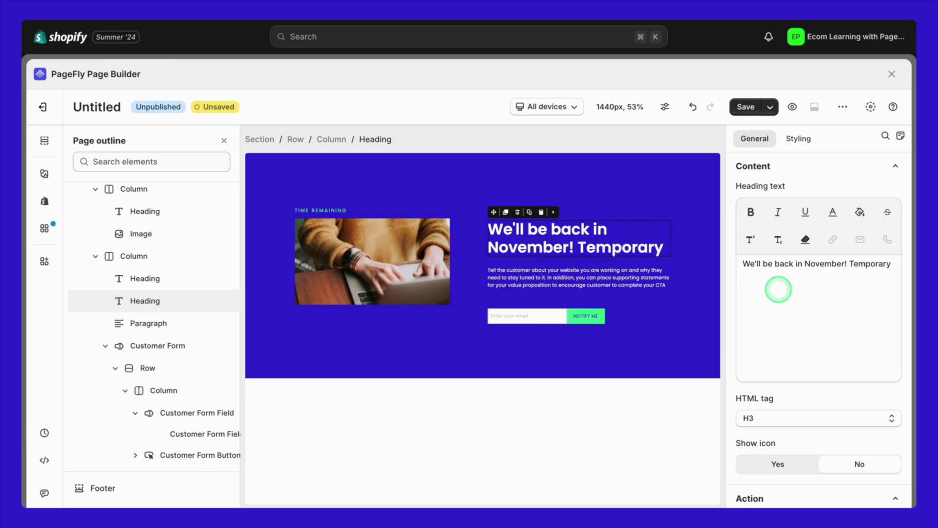
text( Store Paused for)
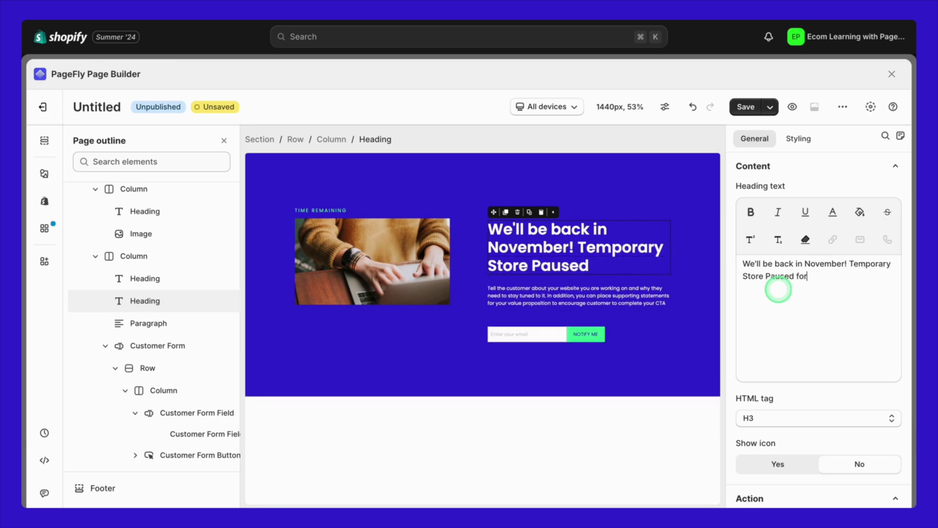
text( Rebrand)
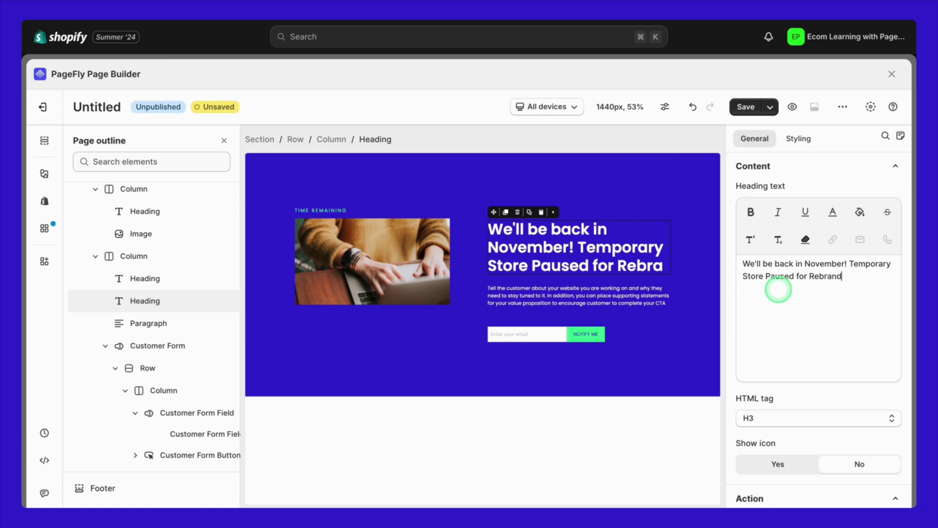
text(ing.)
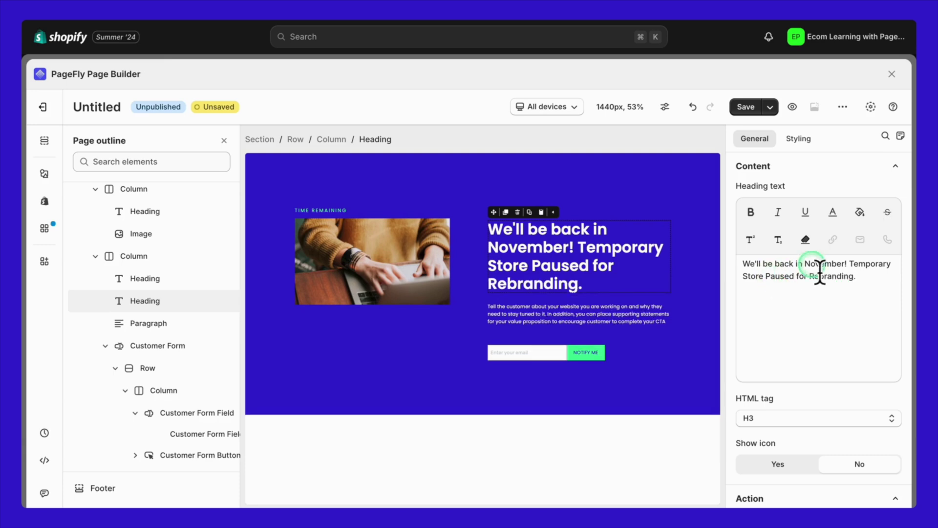
click(850, 266)
key(Return)
Replace the paragraph with pasted rebranding copy, Sign up on its own line, plus ✉️ and ✨ emojis
click(681, 371)
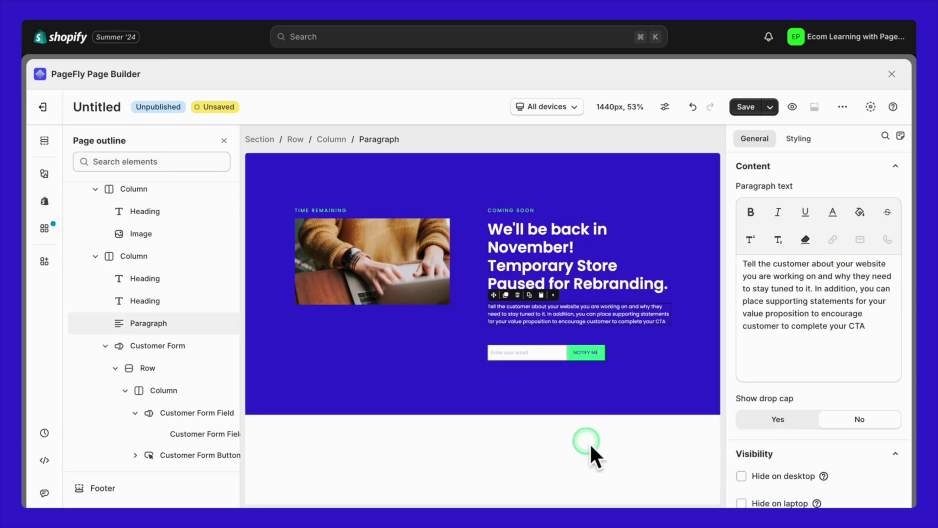
click(849, 320)
key(ctrl+a)
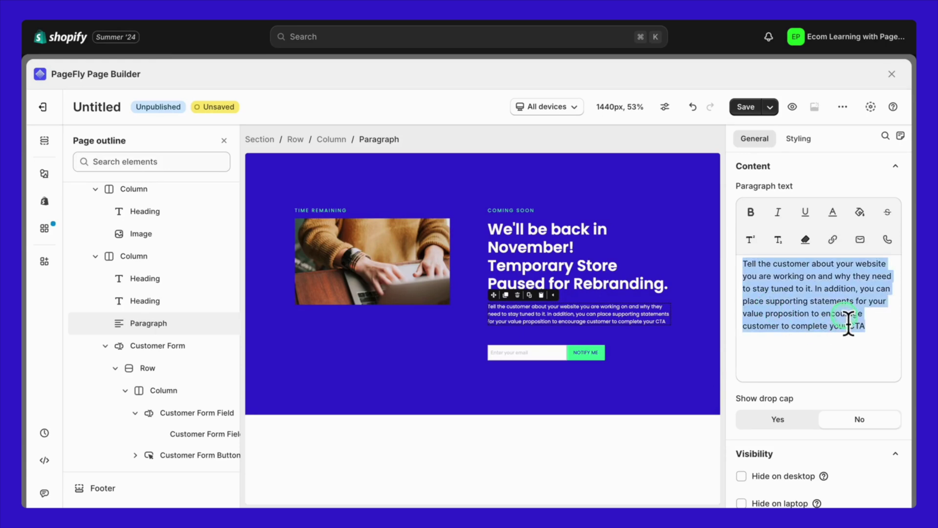
key(BackSpace)
text(Expect a fresh look, new product lines, and exclusive offers you won’t want to miss. Sign up to be the first to know when we’re back online, and enjoy early access to our grand re-opening specials!)
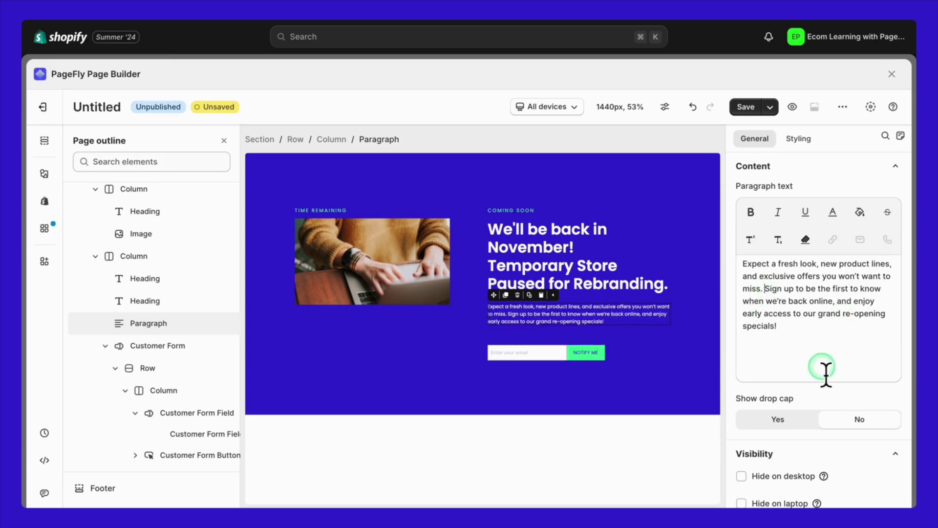
key(Return)
text(✉️)
key(ctrl+Home)
text(✨)
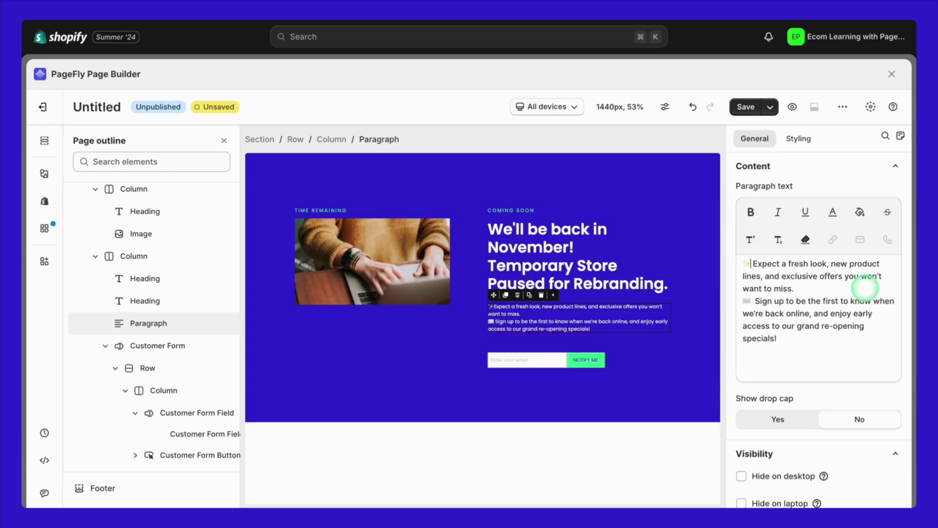
click(842, 342)
Swap the laptop photo for the blue diamond-pattern store logo from the image library
click(415, 297)
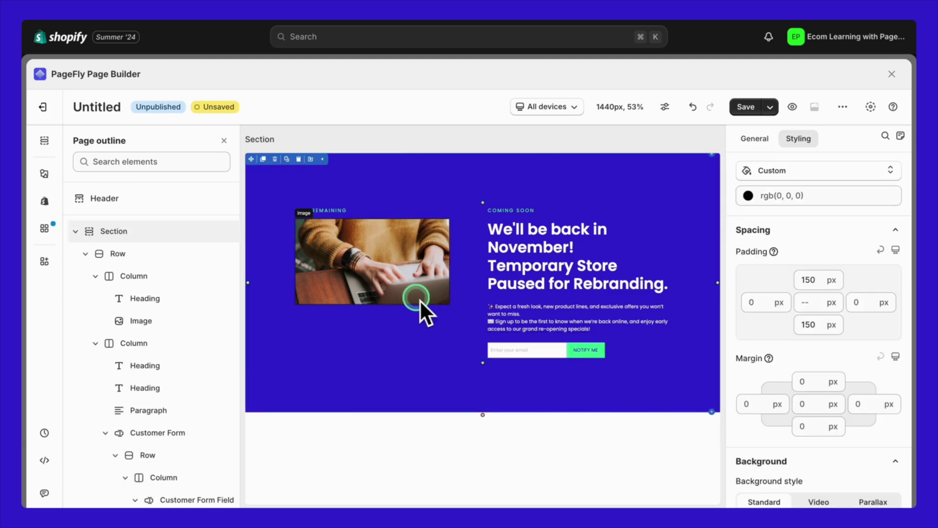
click(421, 301)
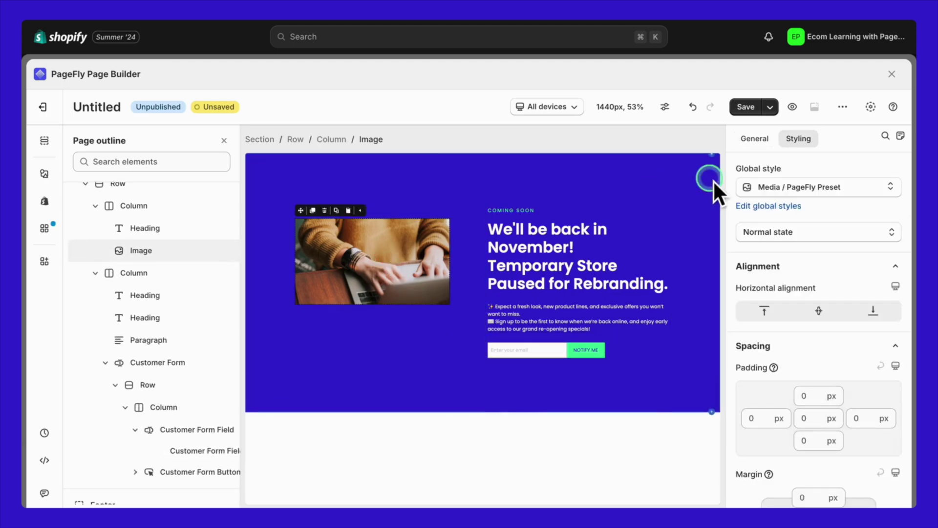
click(751, 140)
click(786, 287)
click(313, 380)
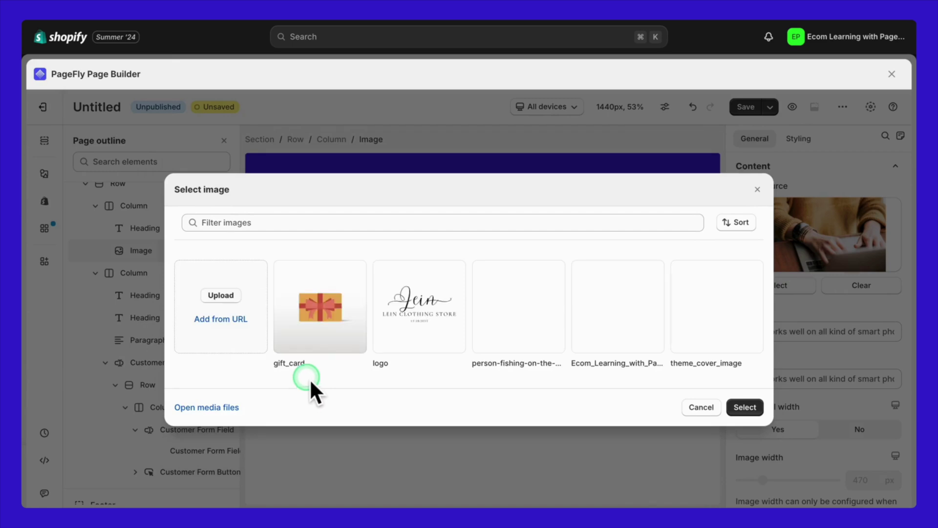
click(624, 309)
click(745, 406)
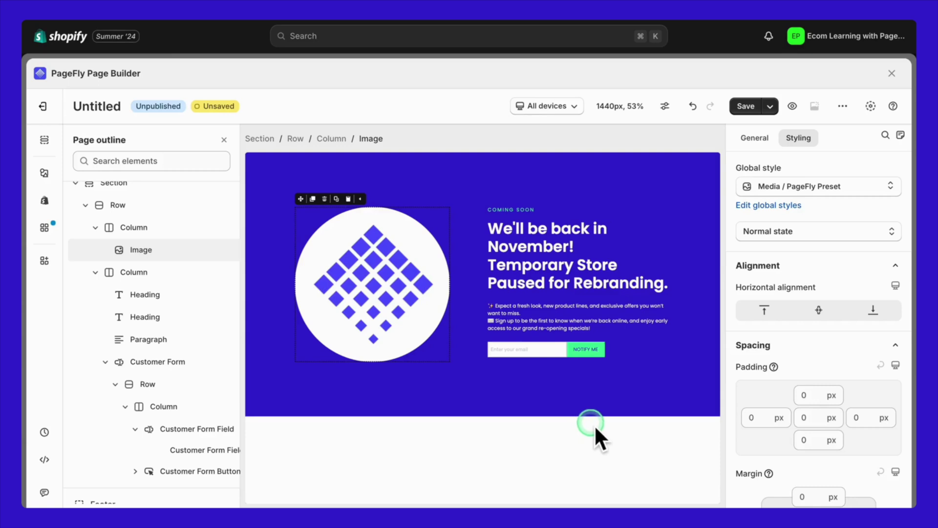
Save the page with the title 'Password' and start publishing it
click(747, 106)
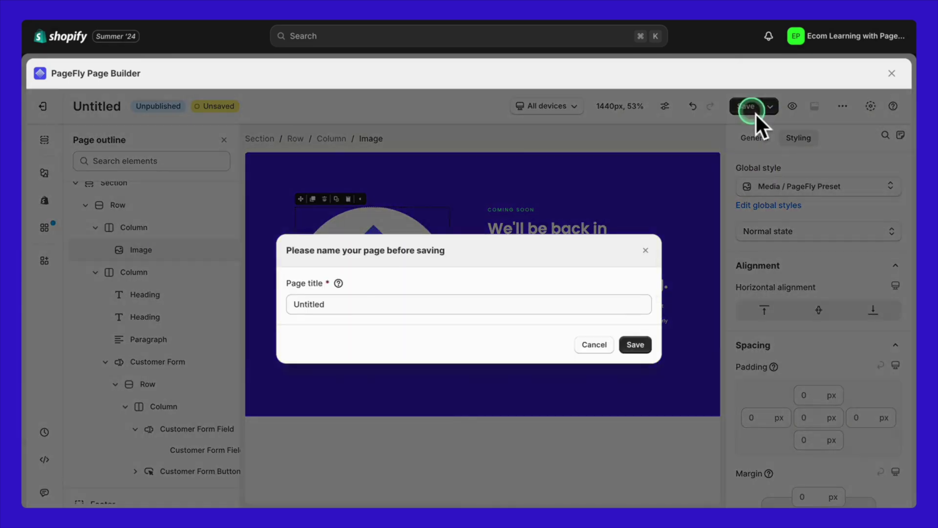
click(499, 307)
double_click(498, 306)
text(Passwo)
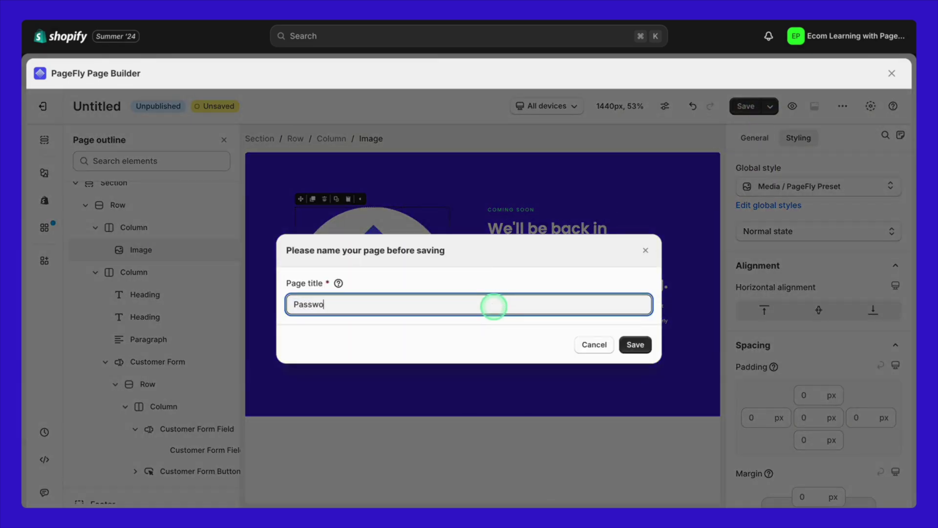
text(rd)
click(635, 344)
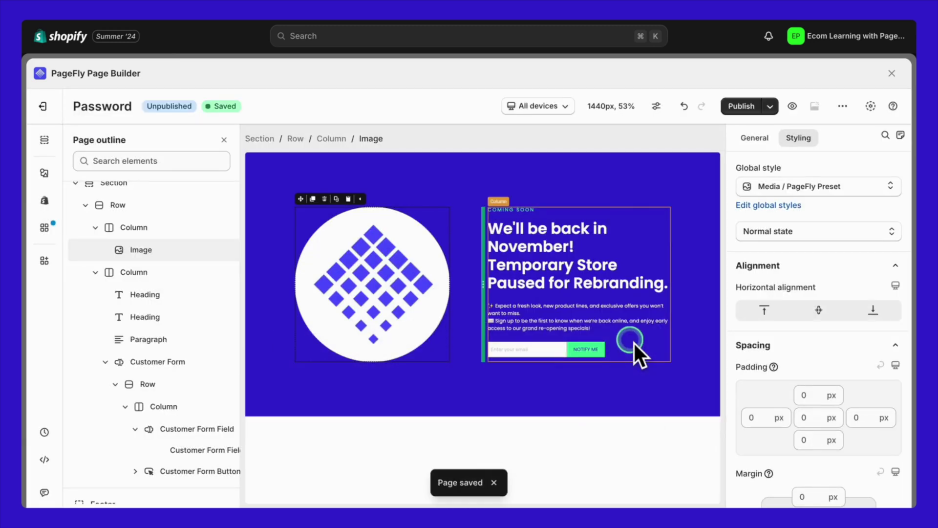
click(737, 108)
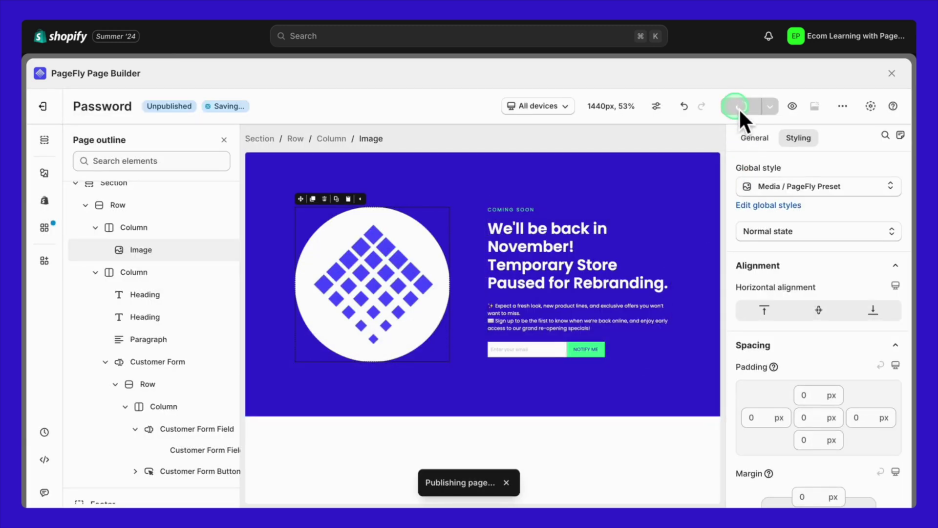